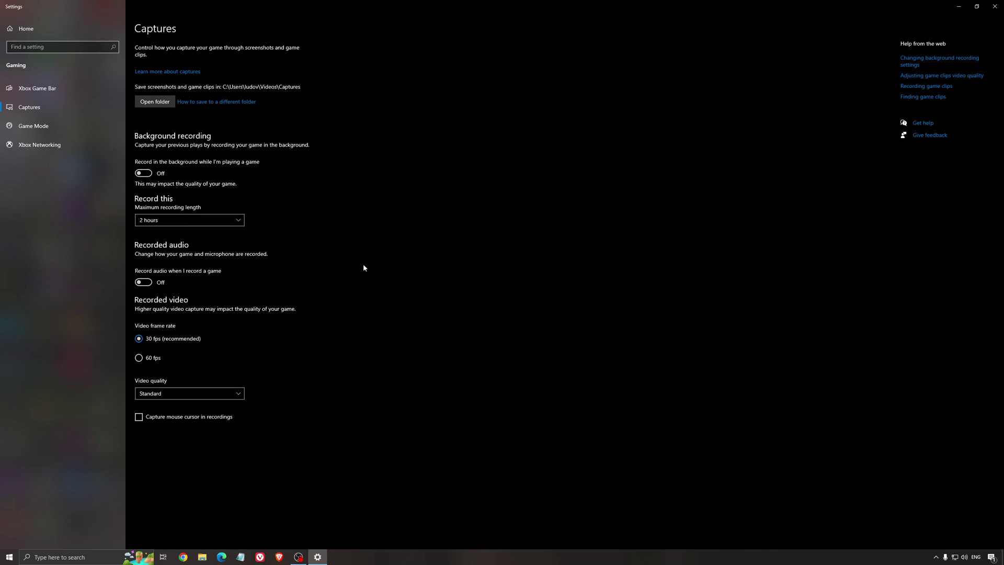
Step: Close the Captures settings and view the Hardware-accelerated GPU scheduling image from the desktop, closing it when done
{"action": "left_click", "coordinate": [994, 7]}
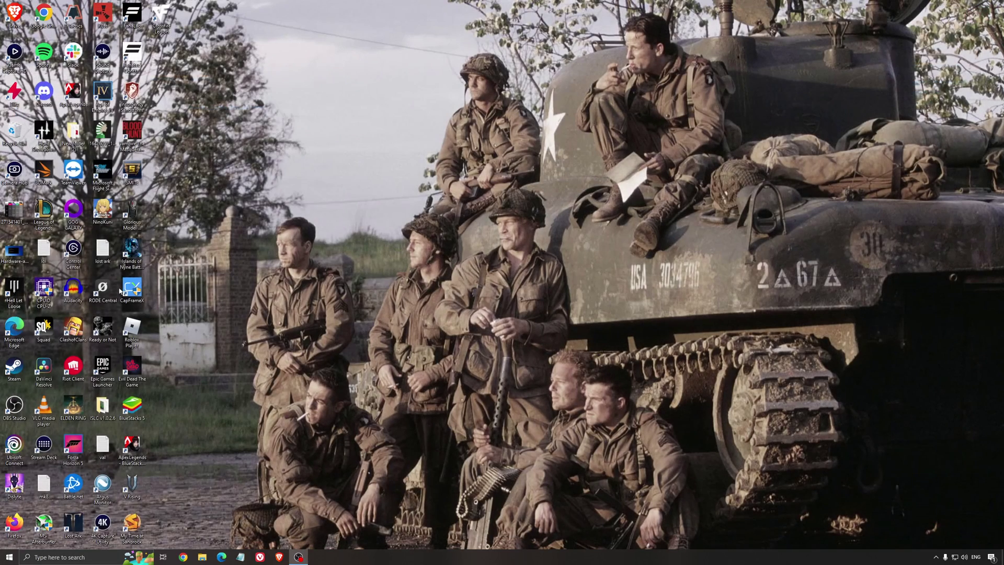
{"action": "double_click", "coordinate": [14, 252]}
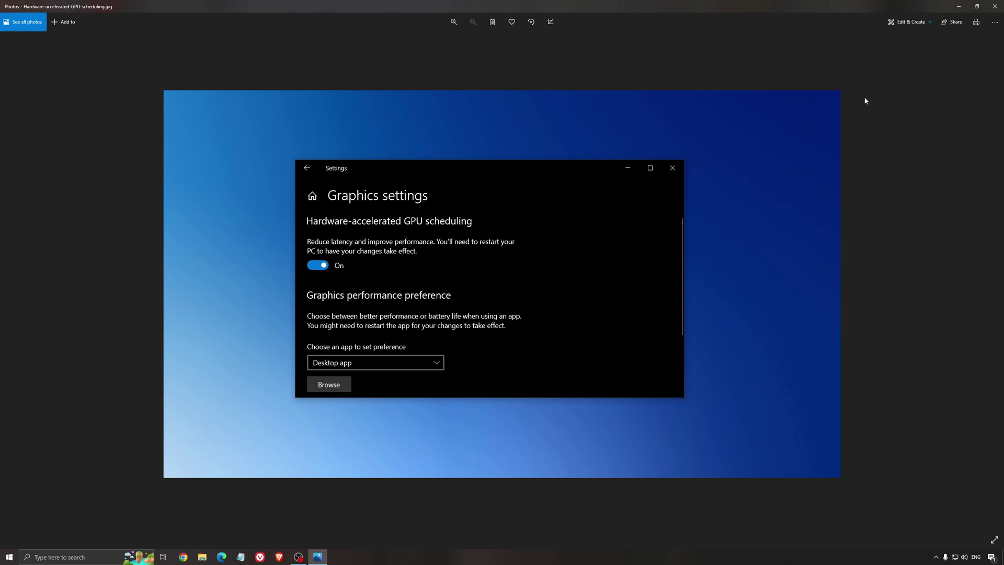
{"action": "left_click", "coordinate": [995, 7]}
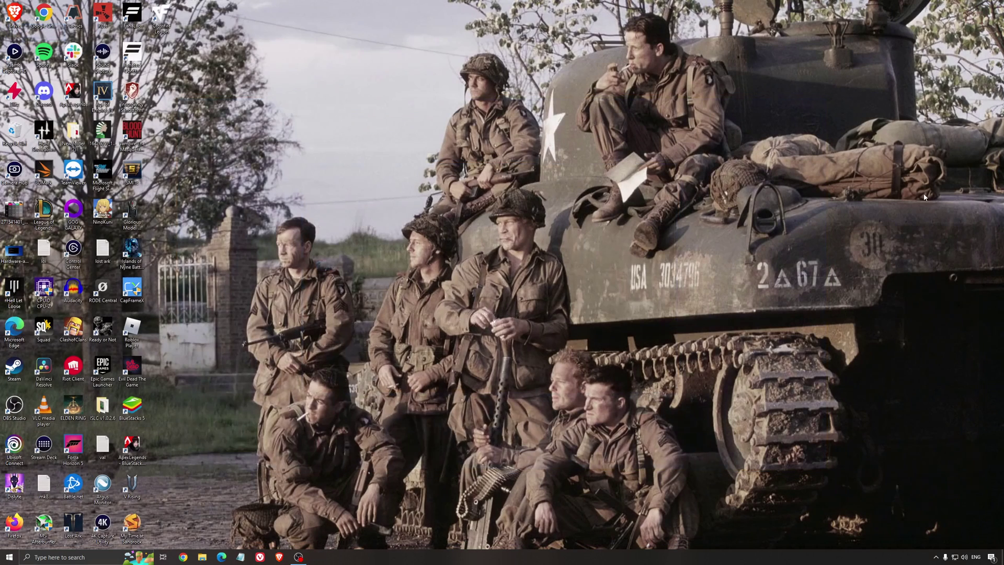
Step: Open AMD Software and check for driver updates from its home page
{"action": "left_click", "coordinate": [936, 557]}
{"action": "left_click", "coordinate": [944, 526]}
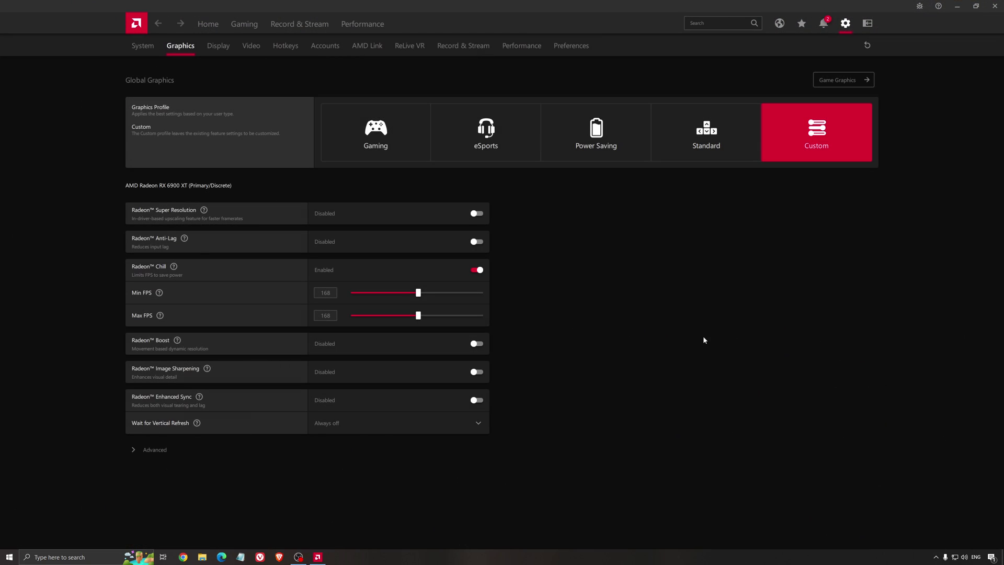
{"action": "left_click", "coordinate": [207, 24]}
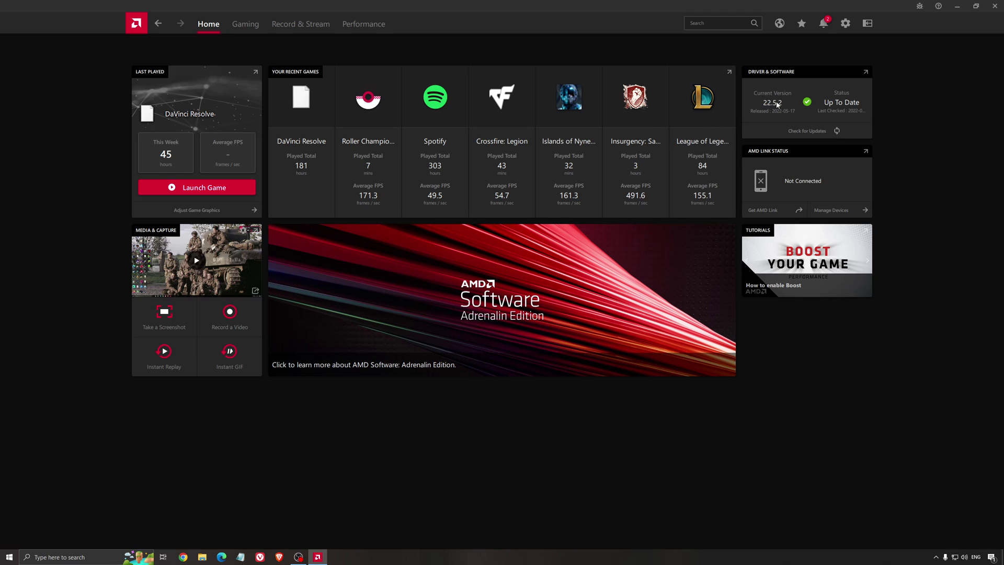
{"action": "left_click", "coordinate": [806, 134]}
Step: Review the AMD Global Graphics settings and close AMD Software
{"action": "left_click", "coordinate": [251, 30]}
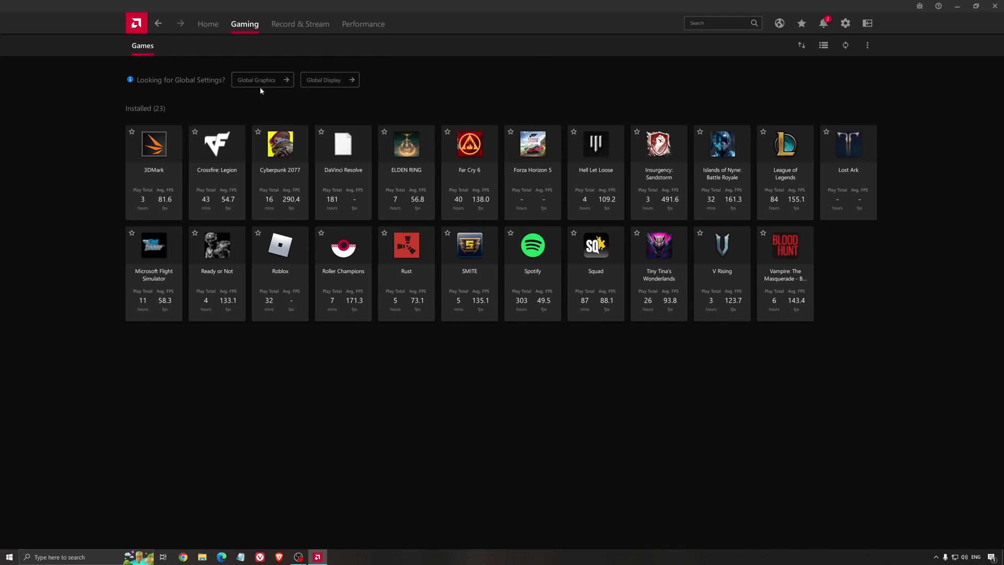
{"action": "left_click", "coordinate": [259, 81]}
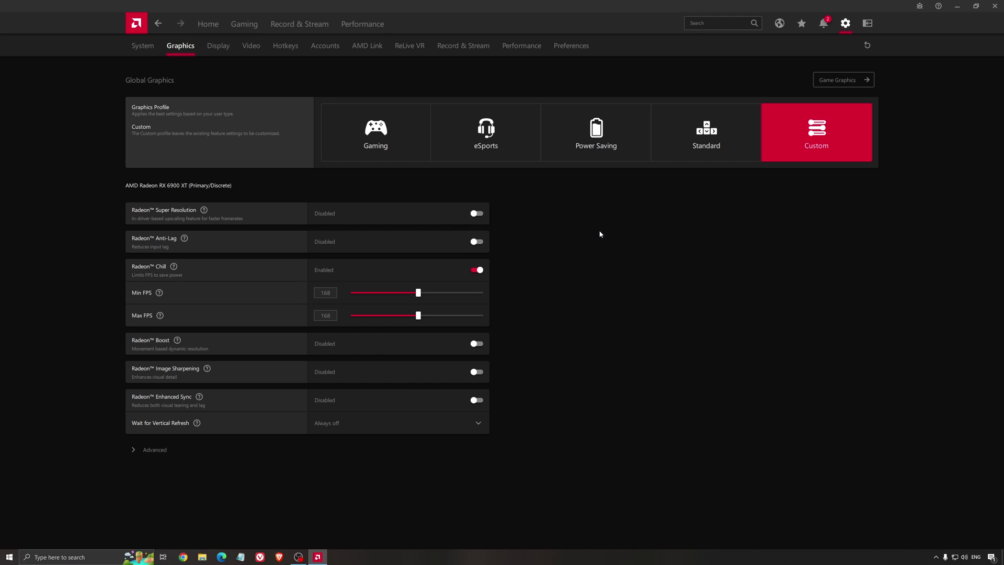
{"action": "left_click", "coordinate": [994, 6]}
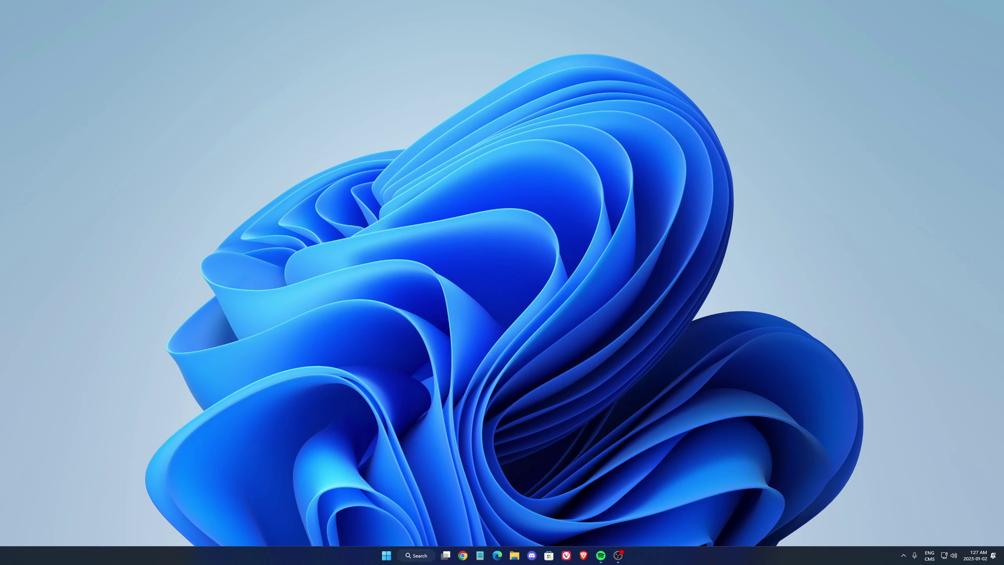
Step: Open the NVIDIA Control Panel and review the global 3D settings, including Low Latency Mode
{"action": "left_click", "coordinate": [903, 555]}
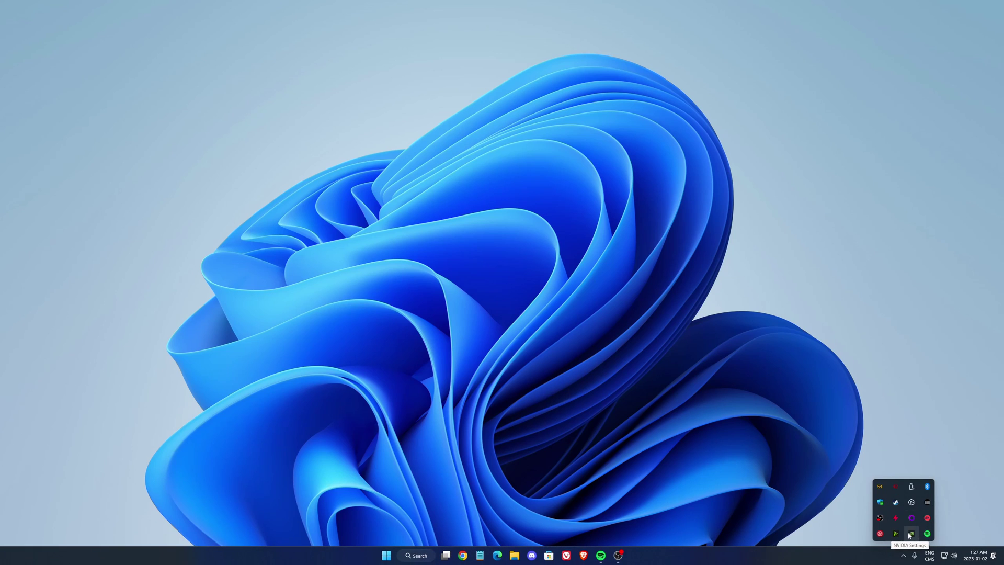
{"action": "left_click", "coordinate": [913, 534]}
{"action": "left_click", "coordinate": [930, 503]}
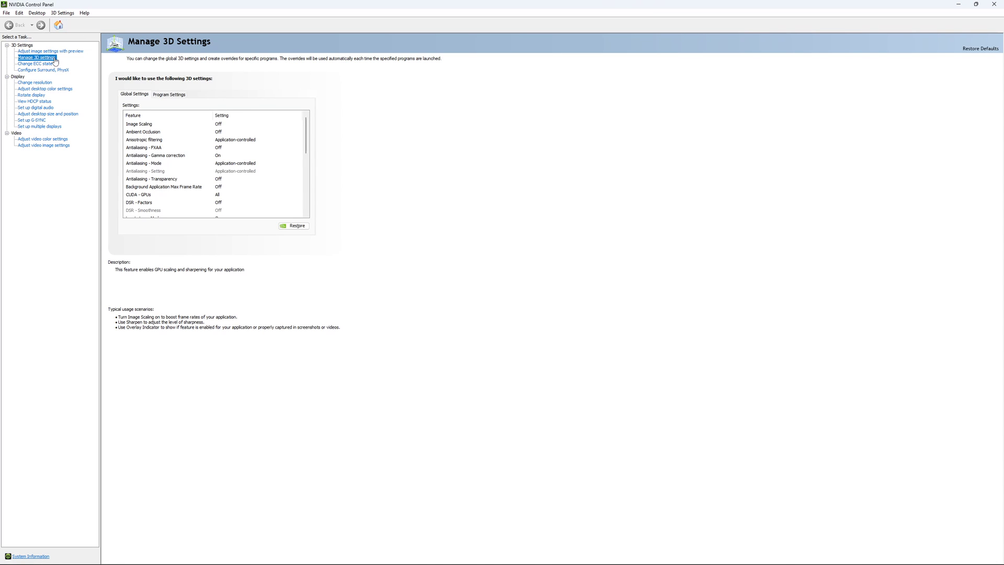
{"action": "left_click_drag", "start_coordinate": [307, 123], "coordinate": [308, 149]}
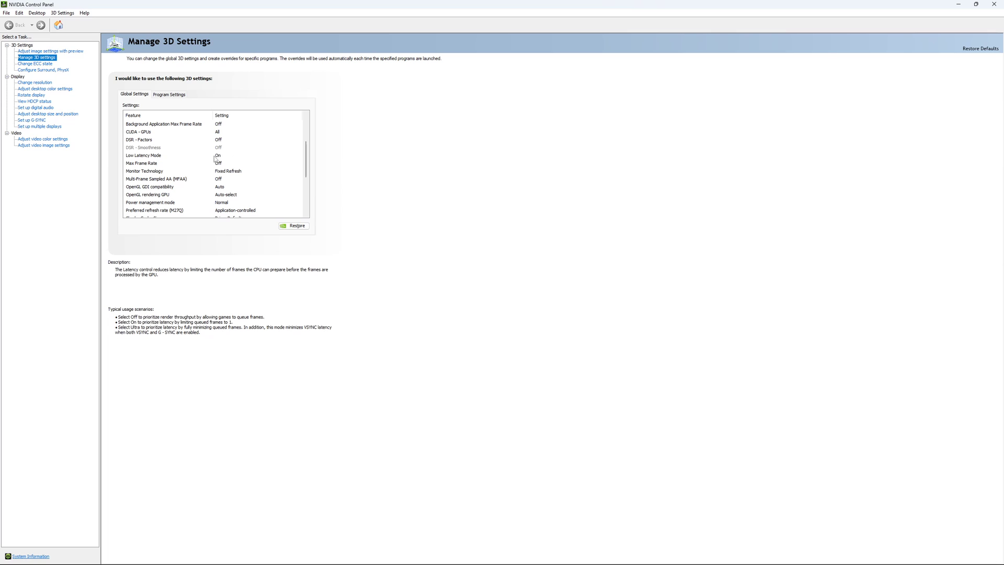
{"action": "left_click_drag", "start_coordinate": [307, 146], "coordinate": [307, 152]}
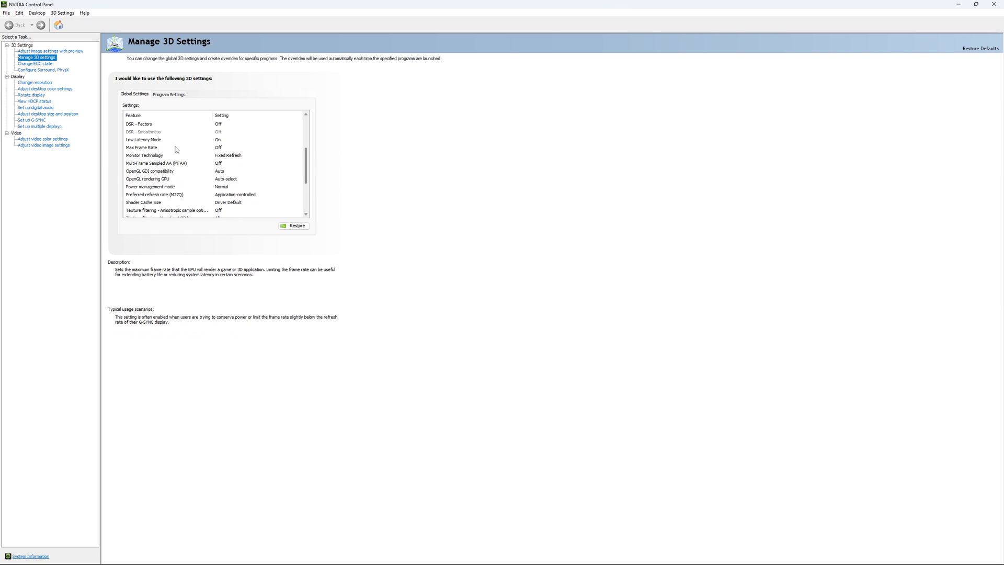
Step: Try limiting the global Max Frame Rate to 167 FPS and set it back to Off
{"action": "left_click", "coordinate": [214, 149]}
{"action": "left_click", "coordinate": [214, 150]}
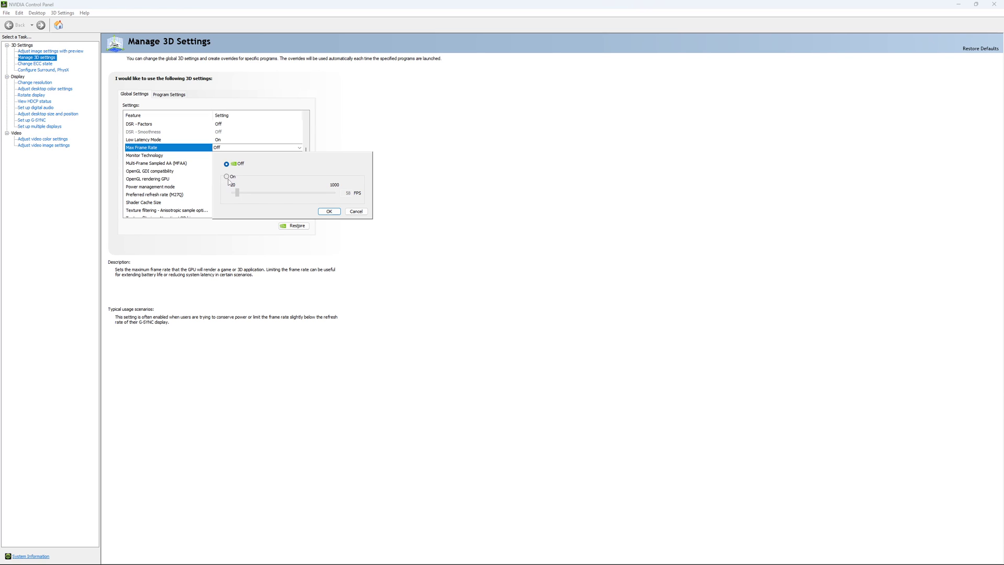
{"action": "left_click", "coordinate": [227, 177]}
{"action": "left_click", "coordinate": [243, 196]}
{"action": "left_click", "coordinate": [250, 199]}
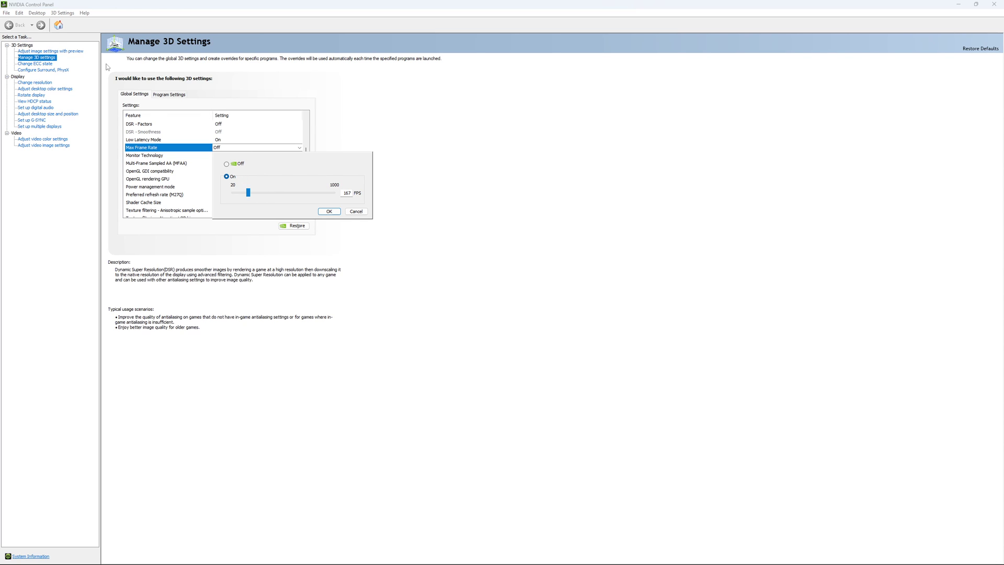
{"action": "left_click", "coordinate": [227, 164]}
{"action": "left_click", "coordinate": [329, 212]}
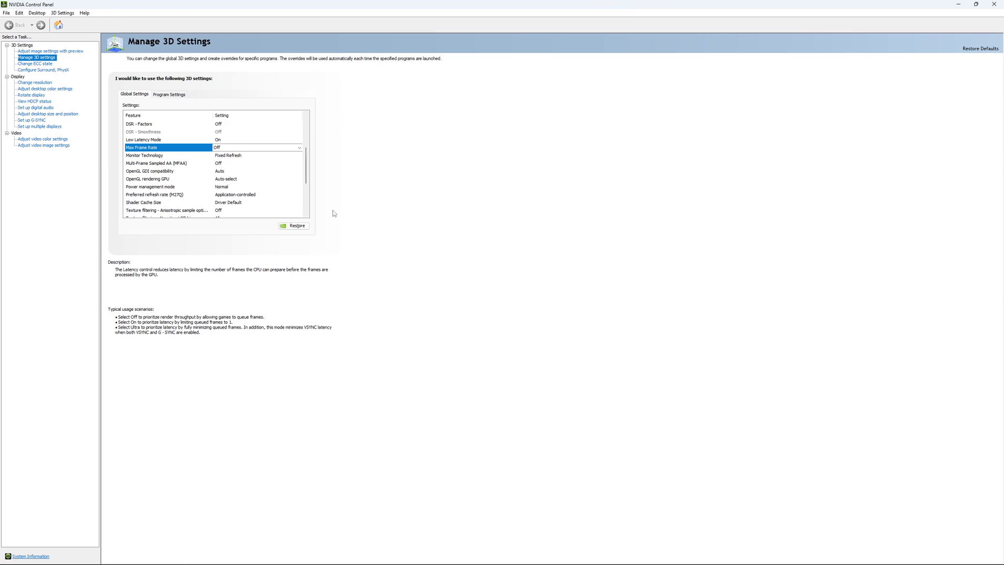
Step: Review the remaining global 3D settings and the ECC state of the GPU
{"action": "left_click_drag", "start_coordinate": [307, 161], "coordinate": [308, 180]}
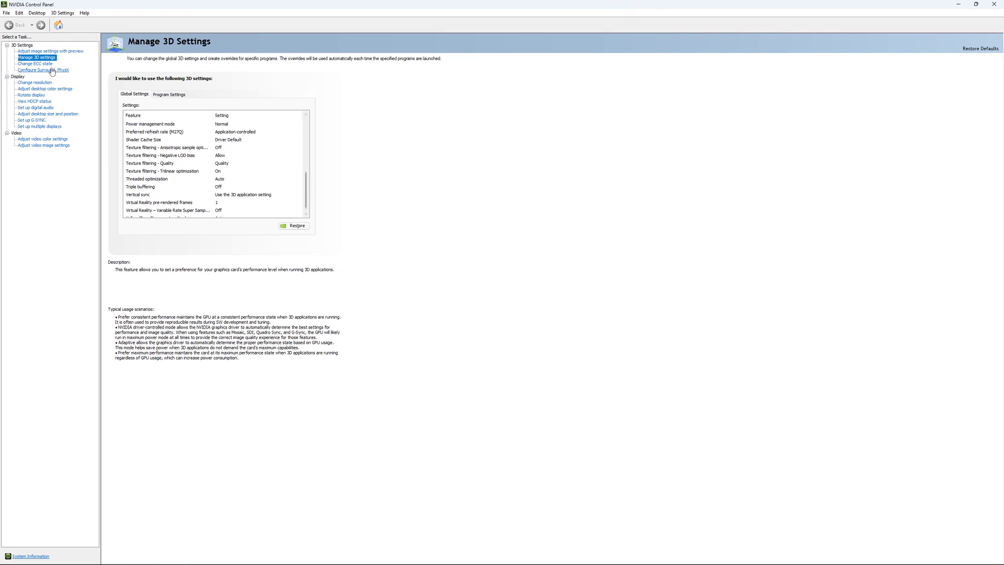
{"action": "left_click", "coordinate": [35, 63]}
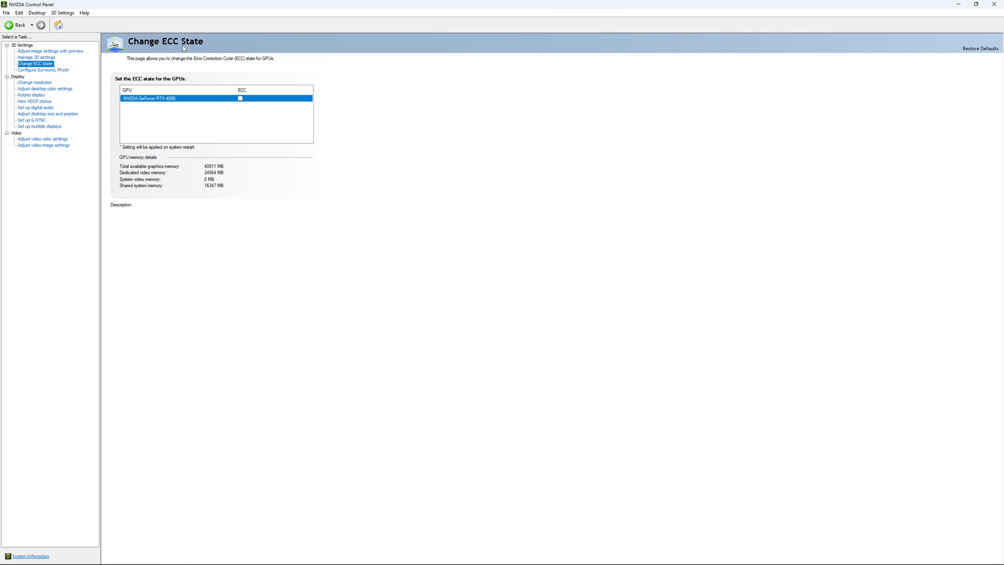
{"action": "mouse_move", "coordinate": [263, 99]}
Step: Examine the refresh rates offered for the main display at its native 2560 × 1440 resolution, and open the G-SYNC setup
{"action": "left_click", "coordinate": [29, 82]}
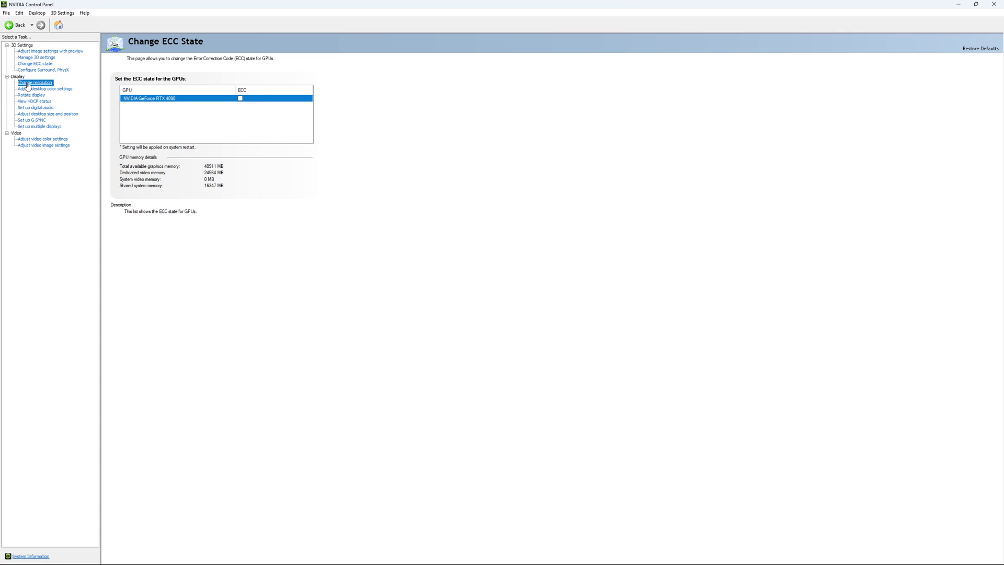
{"action": "mouse_move", "coordinate": [166, 230]}
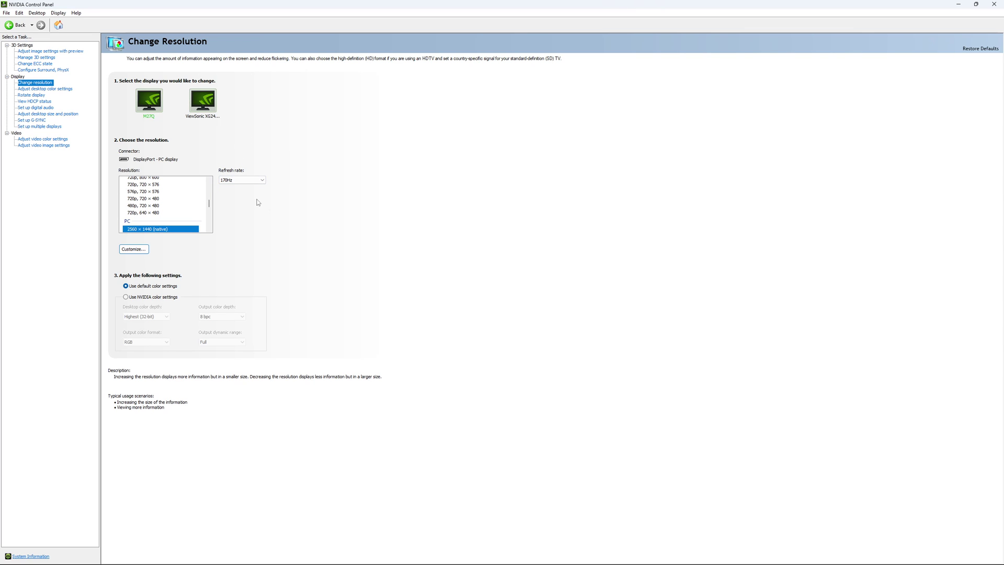
{"action": "left_click", "coordinate": [247, 181]}
{"action": "left_click", "coordinate": [269, 157]}
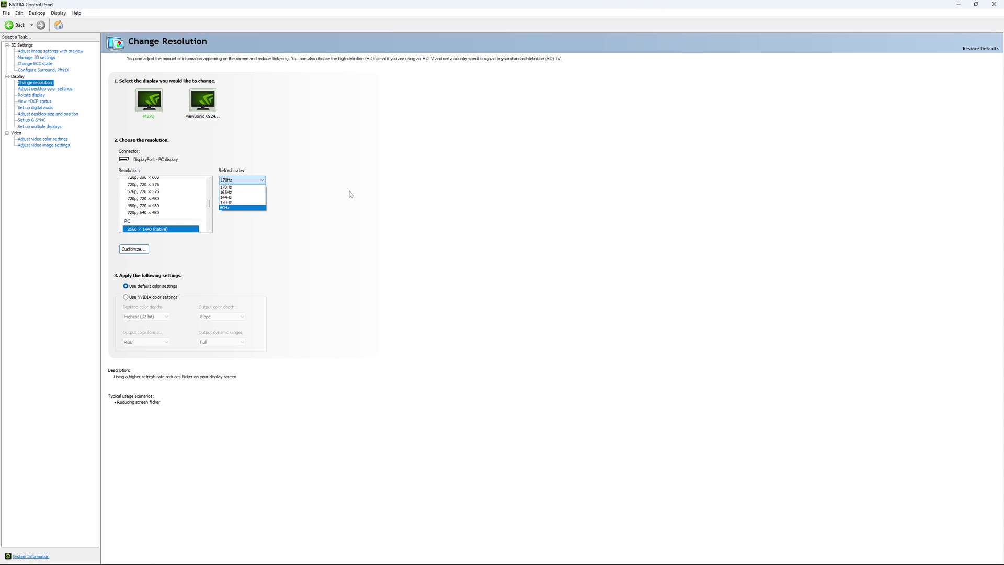
{"action": "left_click", "coordinate": [293, 182]}
{"action": "left_click", "coordinate": [222, 182]}
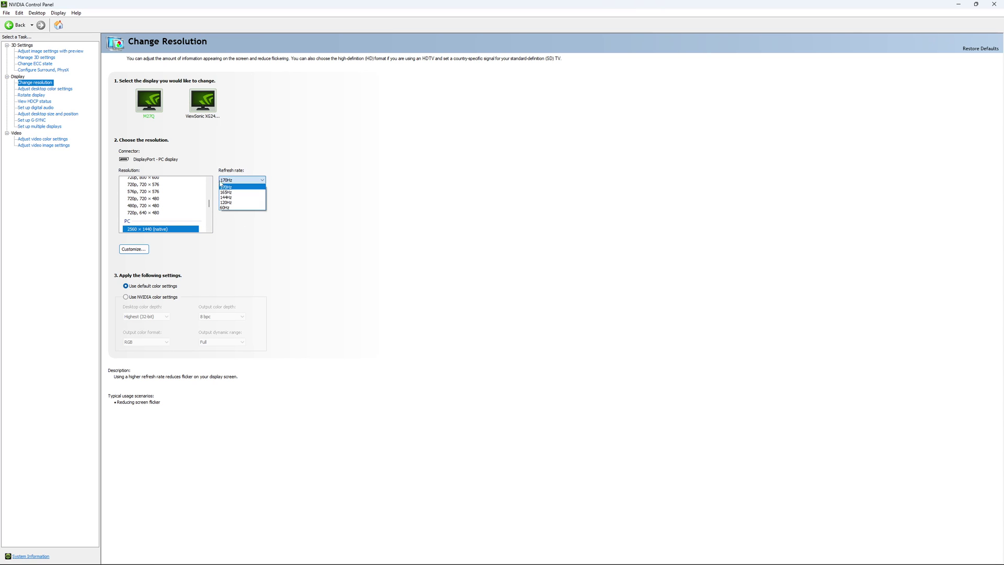
{"action": "left_click", "coordinate": [356, 180]}
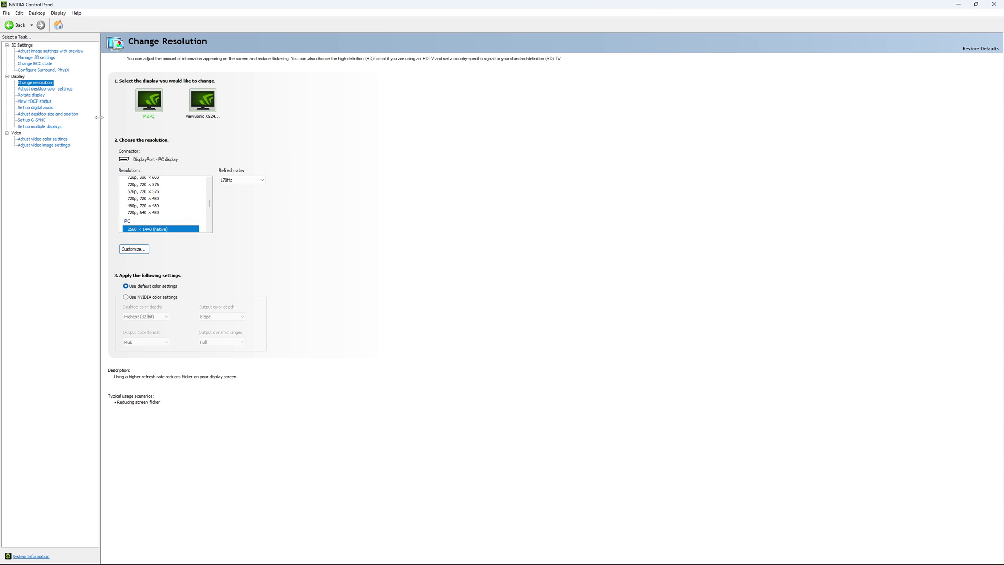
{"action": "left_click", "coordinate": [34, 121]}
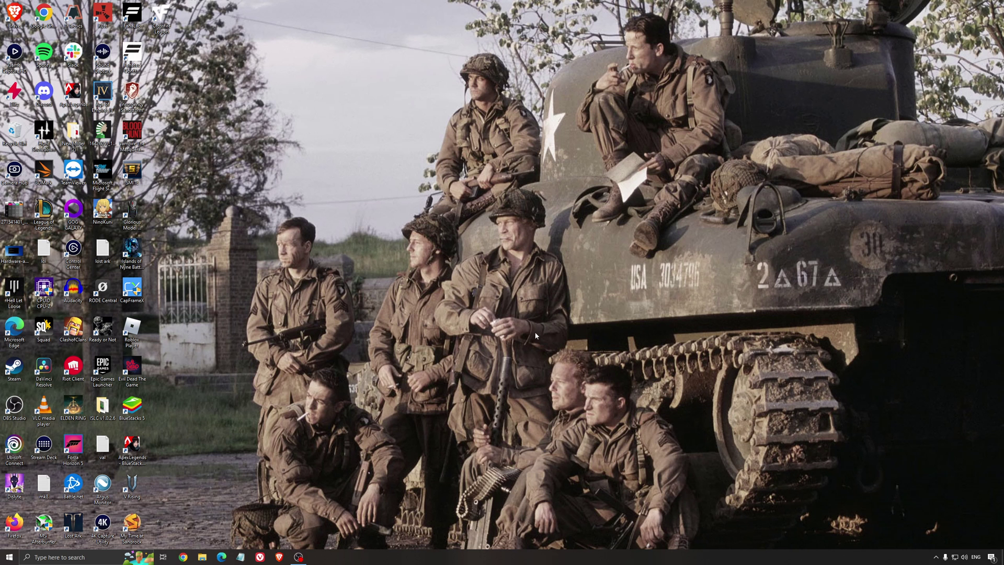
Step: Open the High performance plan's settings in Windows, view the list of available power plans, and close the window
{"action": "left_click", "coordinate": [98, 559]}
{"action": "type", "text": "nvidia"}
{"action": "key", "text": "Return"}
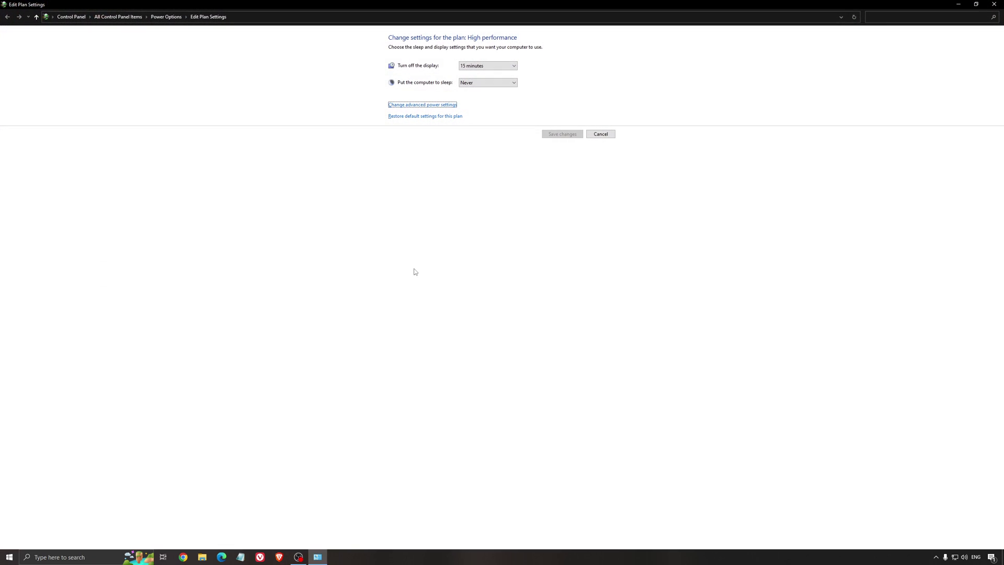
{"action": "left_click", "coordinate": [166, 17]}
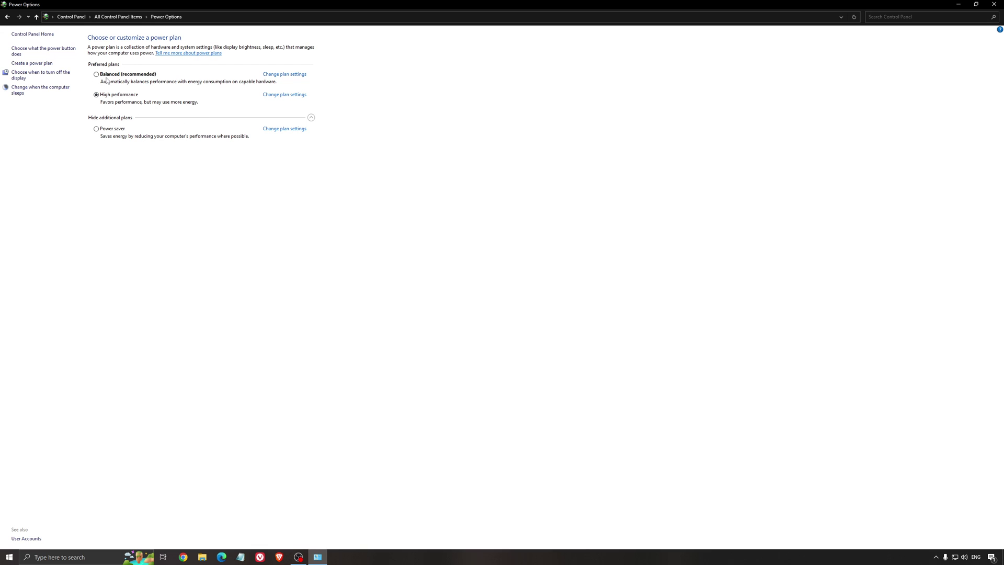
{"action": "key", "text": "alt+F4"}
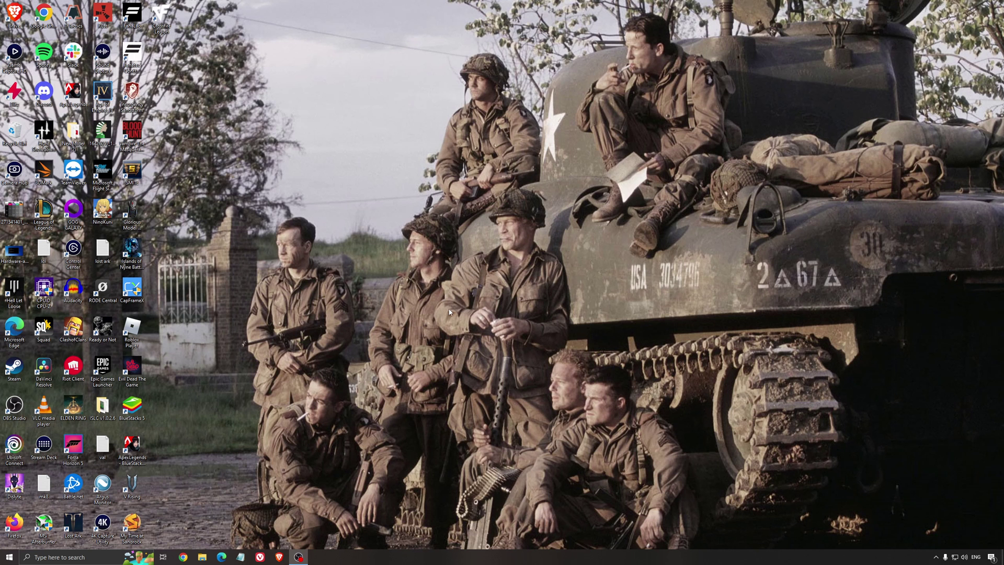
Step: Launch the Intelligent standby list cleaner application from the ISLC v1.0.2.6 desktop folder
{"action": "double_click", "coordinate": [105, 406]}
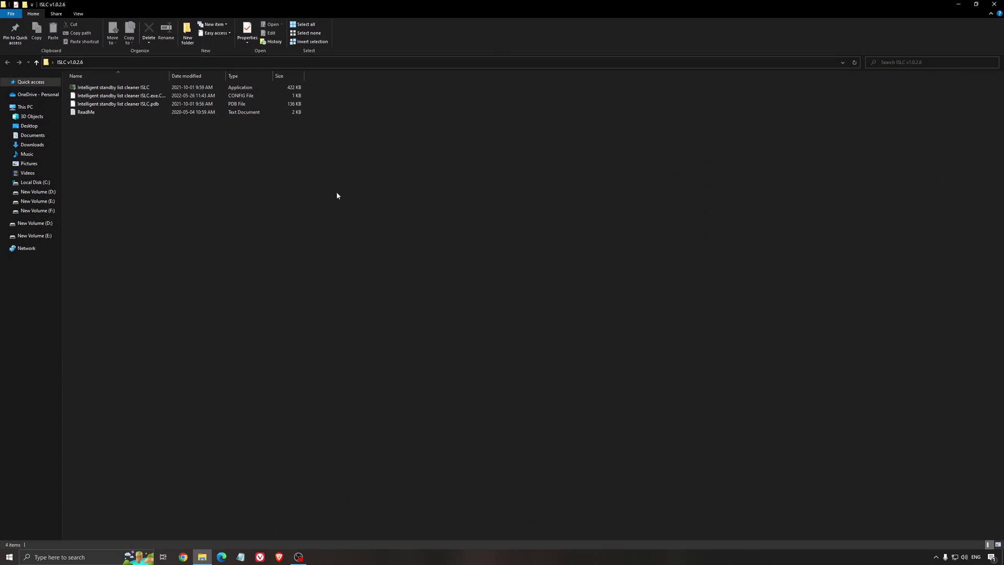
{"action": "left_click", "coordinate": [139, 87]}
{"action": "double_click", "coordinate": [139, 88]}
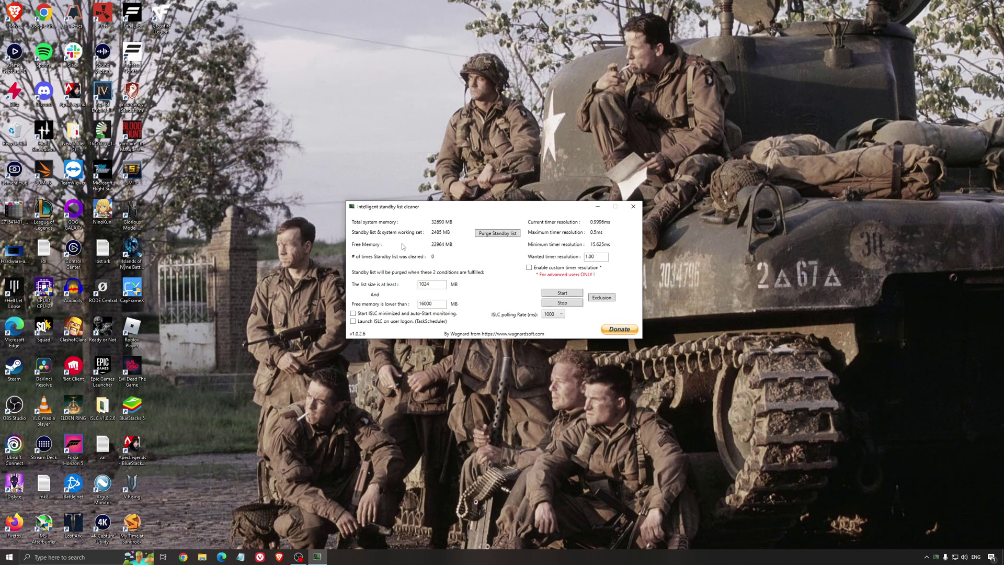
{"action": "left_click_drag", "start_coordinate": [421, 211], "coordinate": [418, 216]}
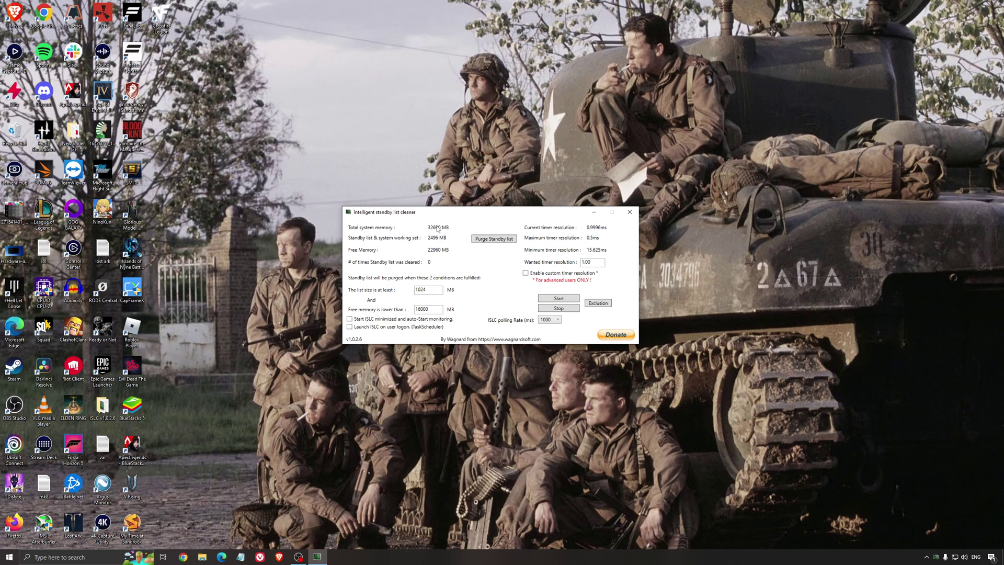
Step: Check the free memory threshold, start the standby list monitoring, and minimize the cleaner window
{"action": "left_click_drag", "start_coordinate": [439, 309], "coordinate": [366, 309]}
{"action": "left_click", "coordinate": [563, 298]}
{"action": "left_click_drag", "start_coordinate": [531, 211], "coordinate": [565, 211]}
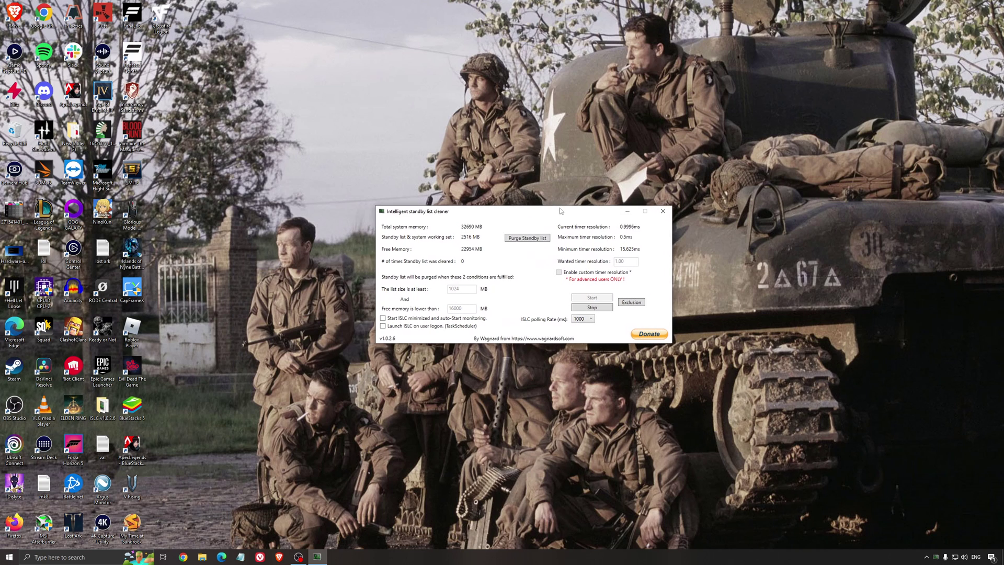
{"action": "left_click", "coordinate": [627, 212]}
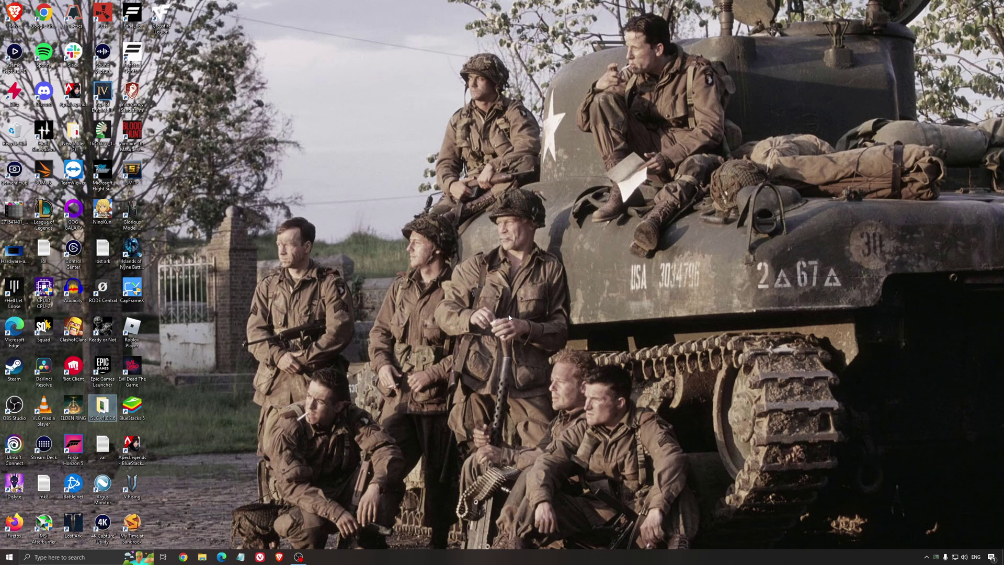
{"action": "left_click", "coordinate": [486, 282]}
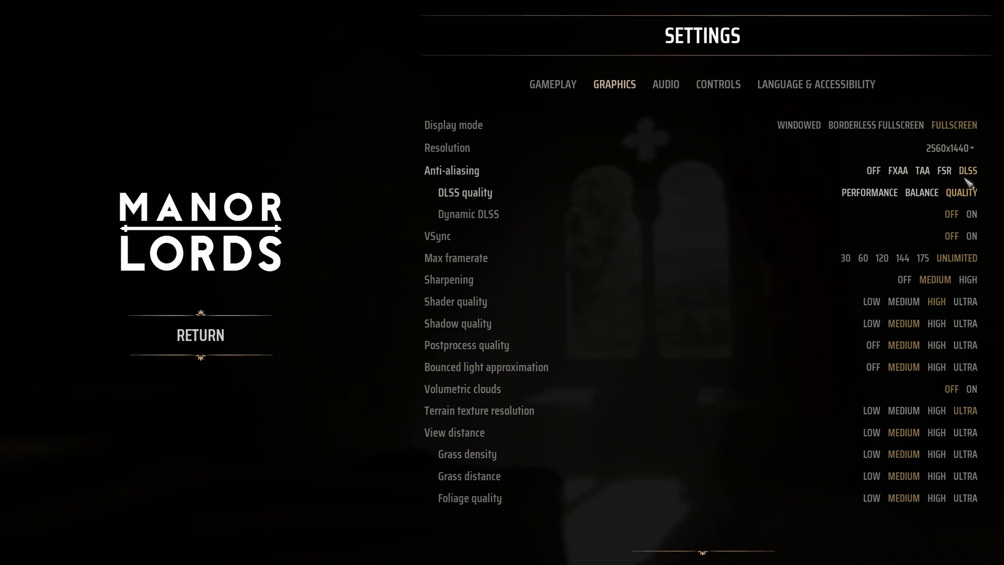
Step: In the Manor Lords graphics settings, try FSR and FXAA anti-aliasing, and set Anti-aliasing back to DLSS
{"action": "left_click", "coordinate": [945, 171]}
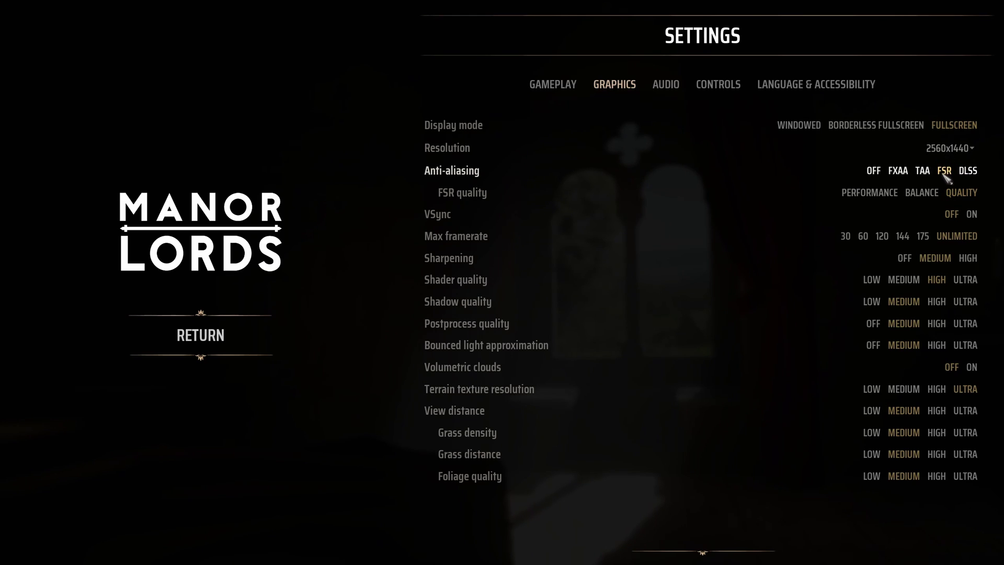
{"action": "left_click", "coordinate": [901, 176]}
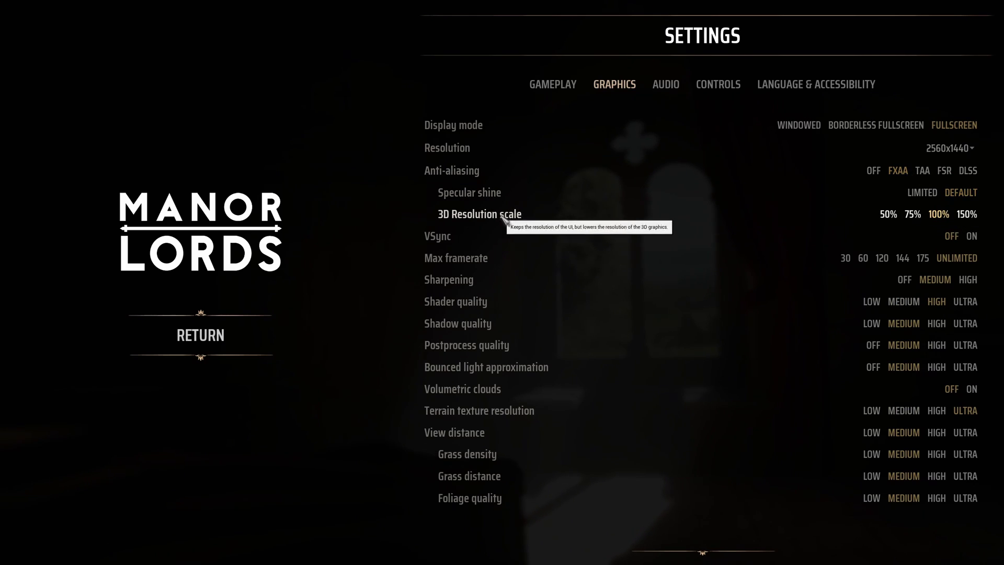
{"action": "left_click", "coordinate": [969, 172]}
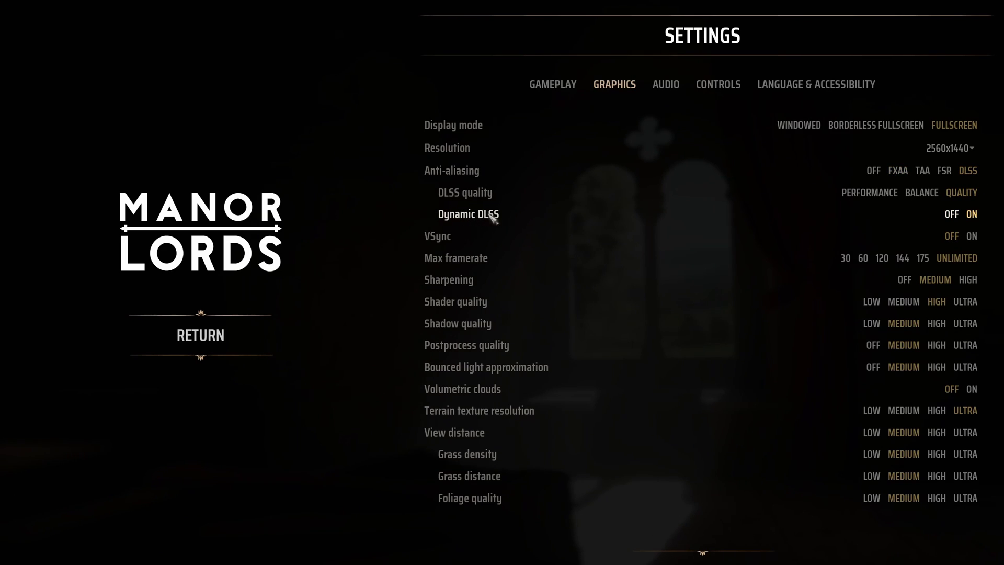